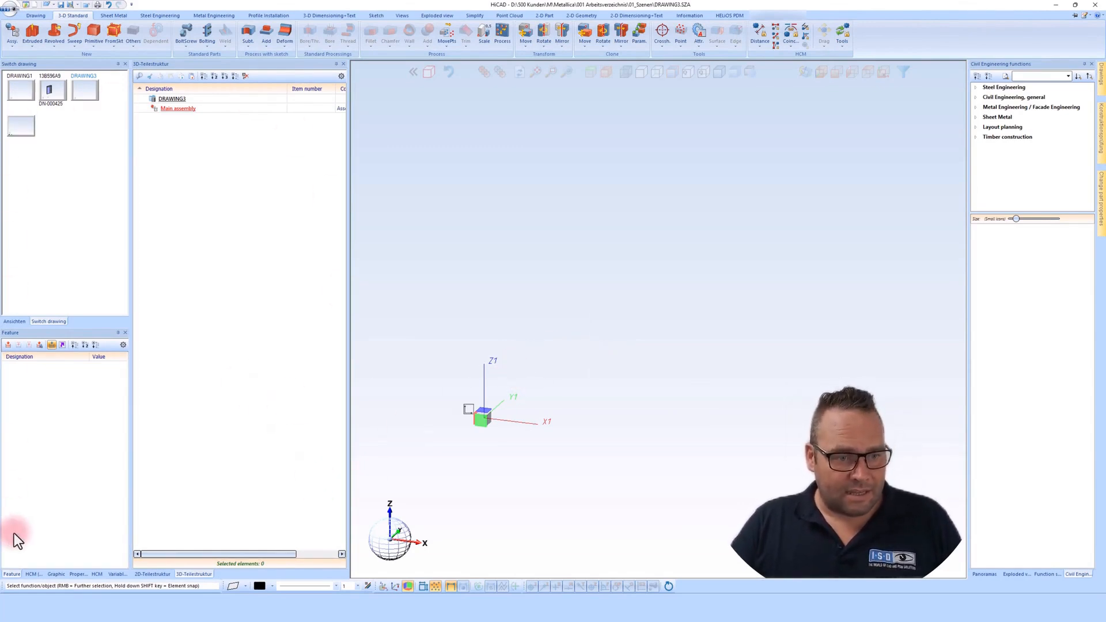
Show the list of views and insert a 100 × 100 × 100 cuboid primitive at the coordinate origin
drag(202, 65, 533, 321)
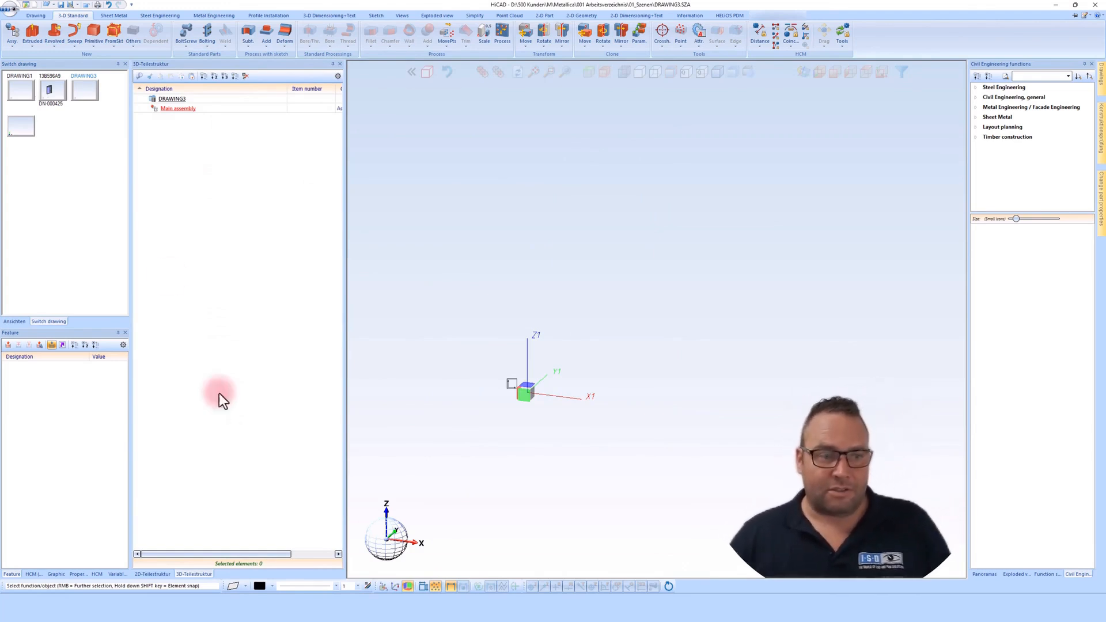
click(15, 321)
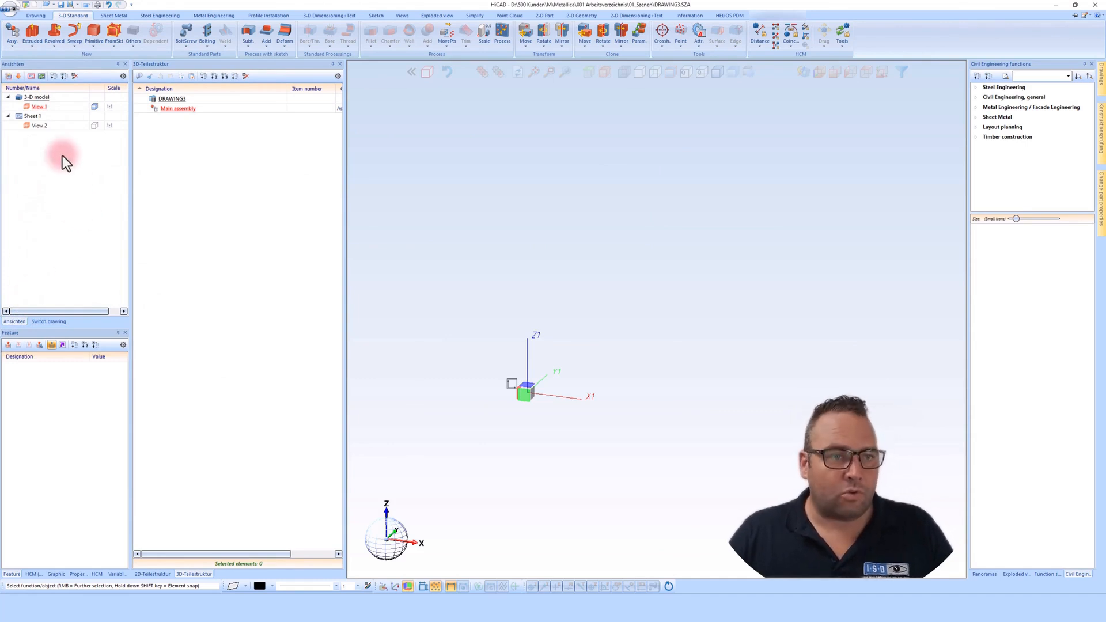
click(93, 34)
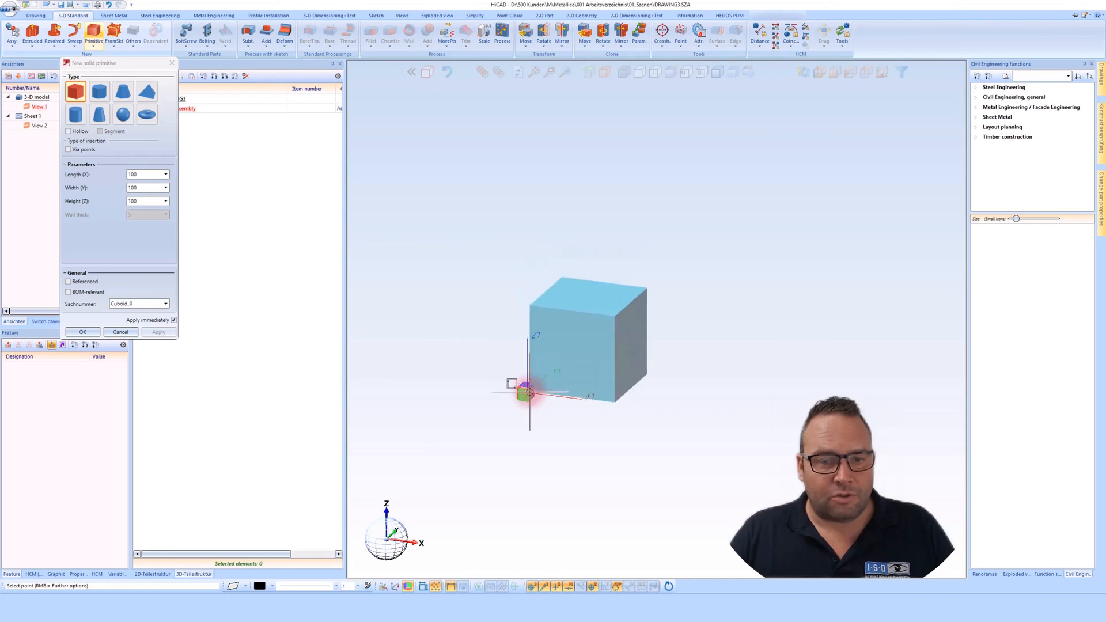
click(524, 368)
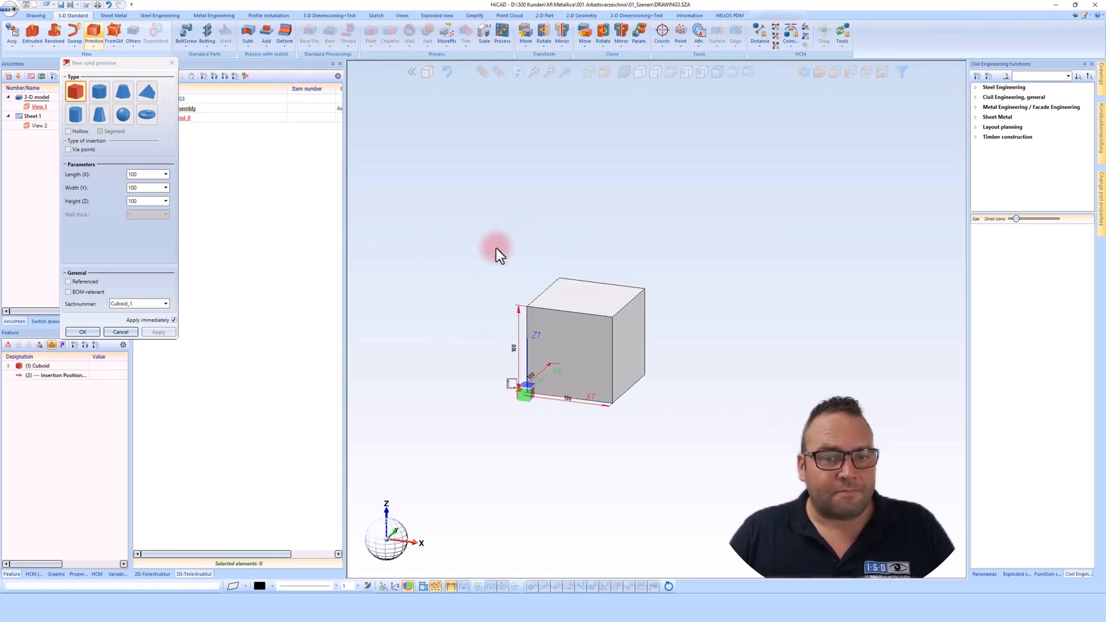
middle_click(585, 264)
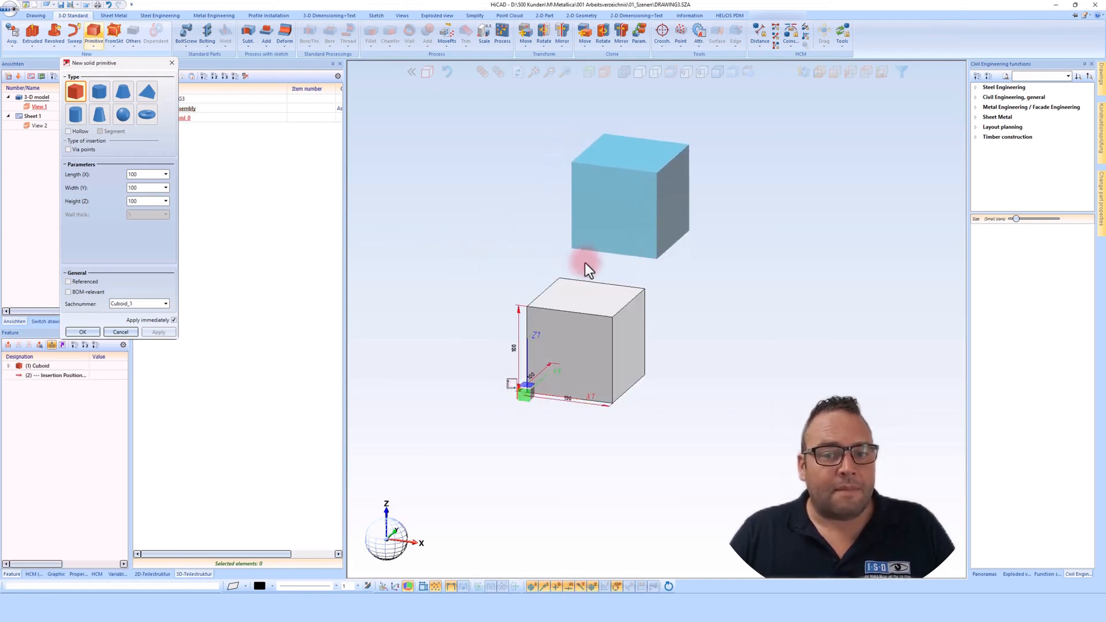
Create the standard set of front, left side, top and axonometric views of the cuboid
right_click(618, 273)
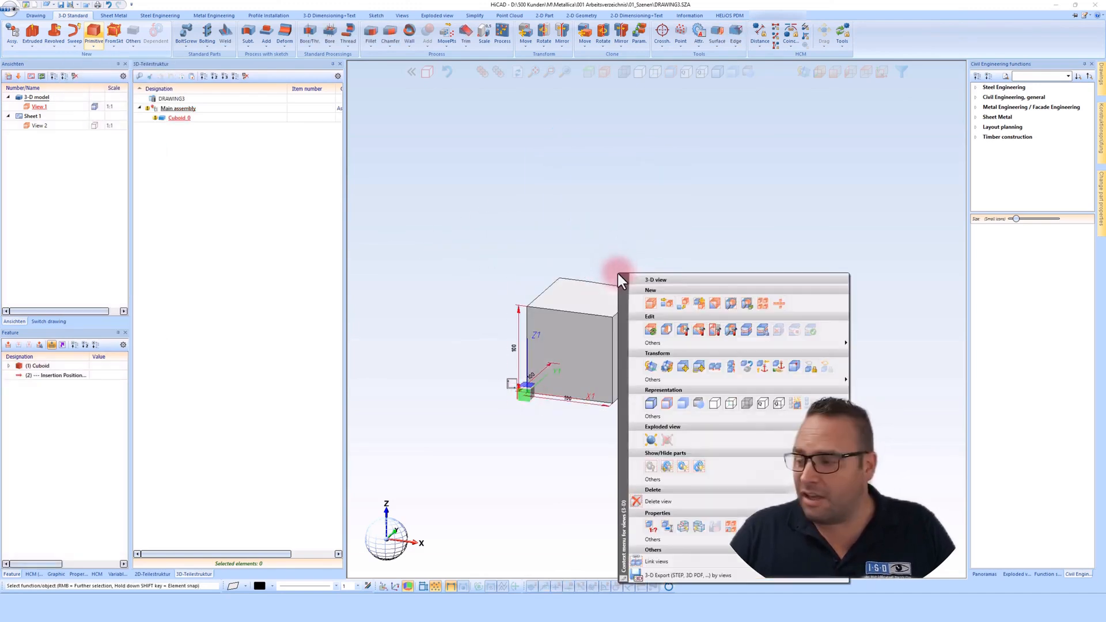
click(752, 302)
click(499, 170)
click(531, 316)
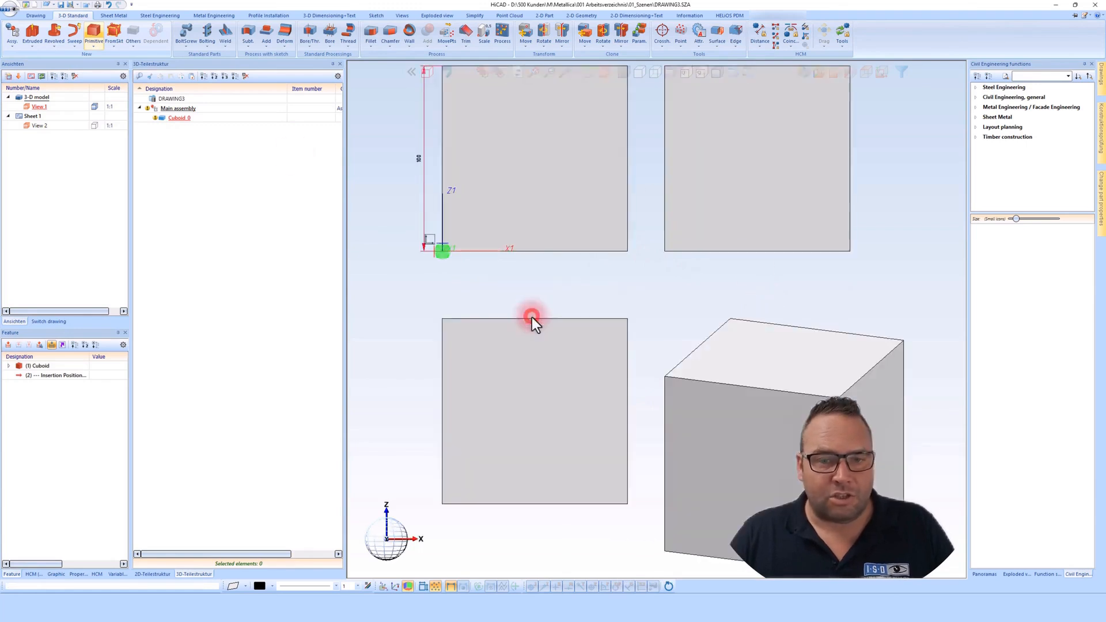
Switch between the 3-D model's views, including the side view from left, and Sheet 1, and check the sheet's available commands
click(40, 107)
click(46, 107)
click(45, 116)
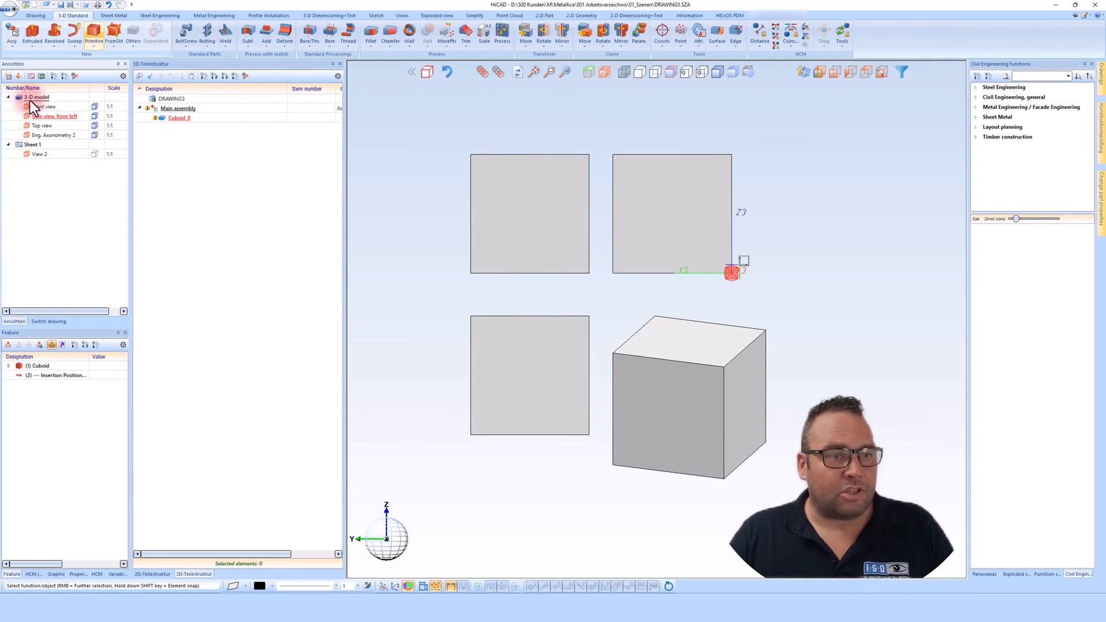
double_click(29, 145)
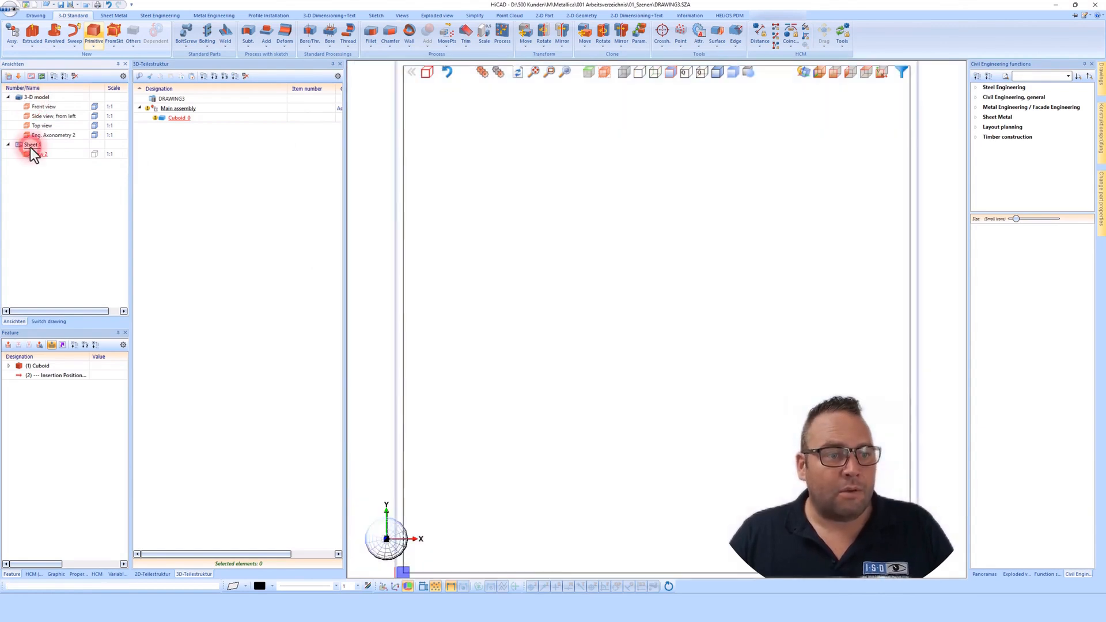
right_click(30, 145)
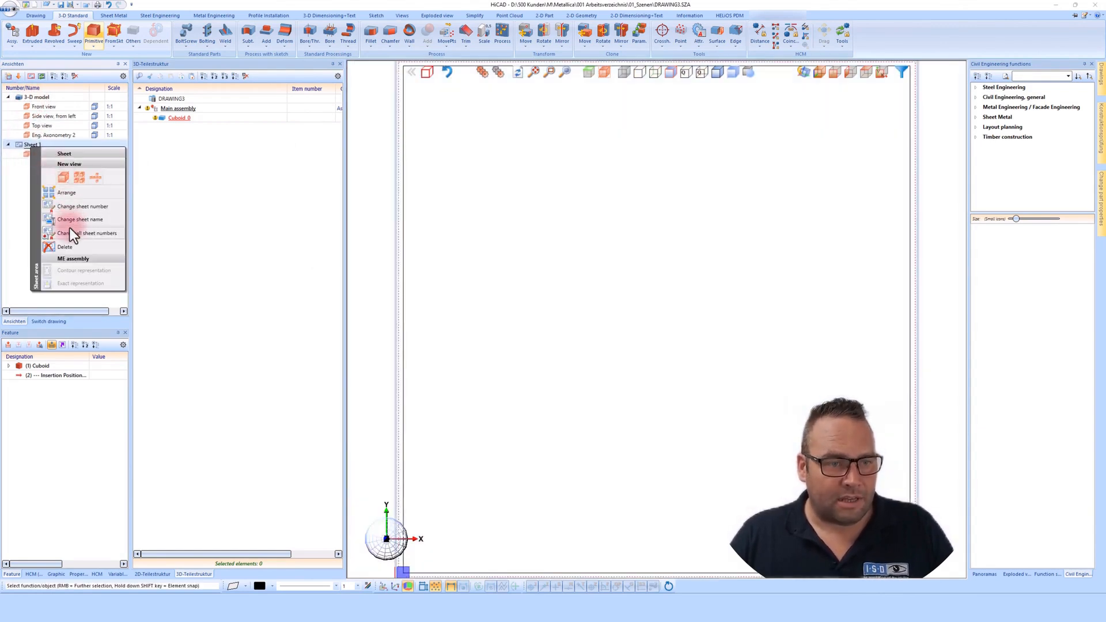
click(88, 74)
Add a second sheet to the drawing and check the commands available for it
click(33, 75)
click(27, 164)
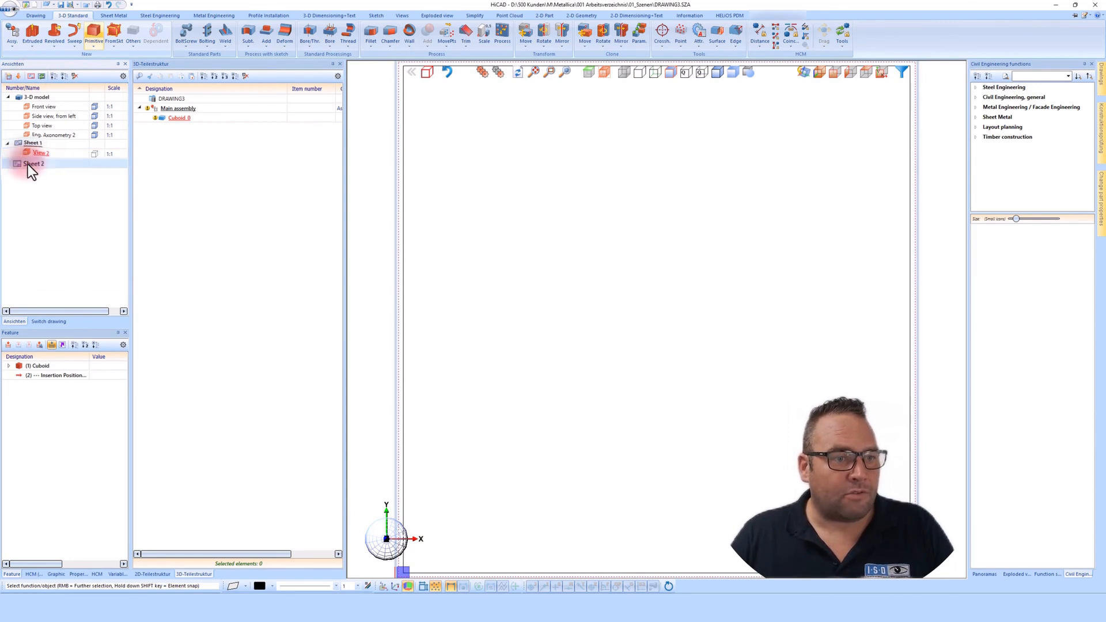
right_click(28, 164)
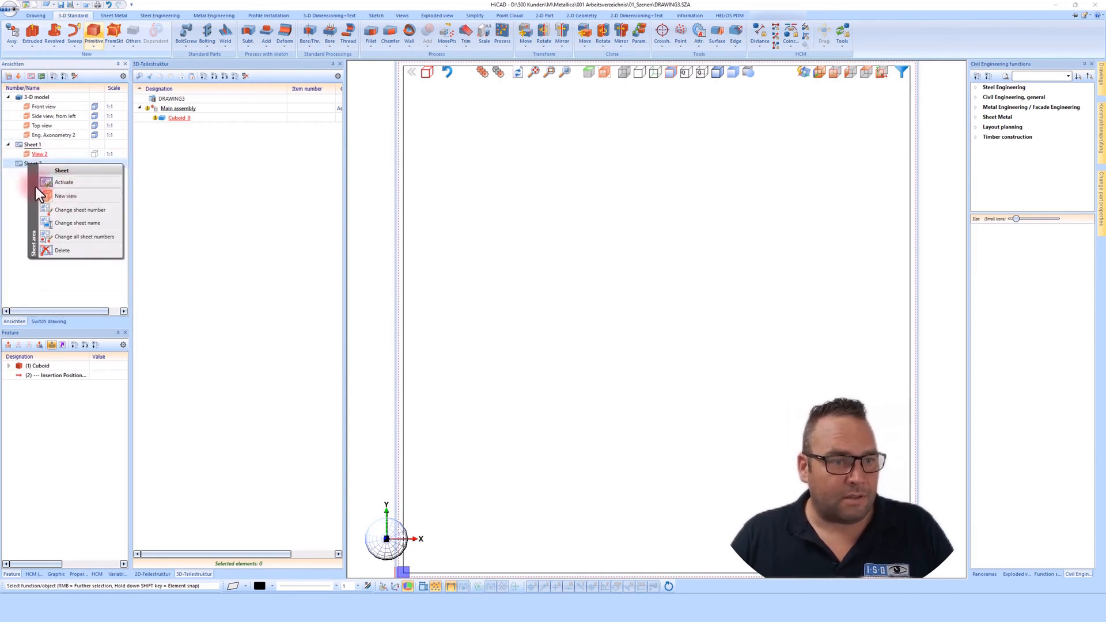
click(36, 187)
Disable the multi-column structure of the views list and enable it again
click(121, 78)
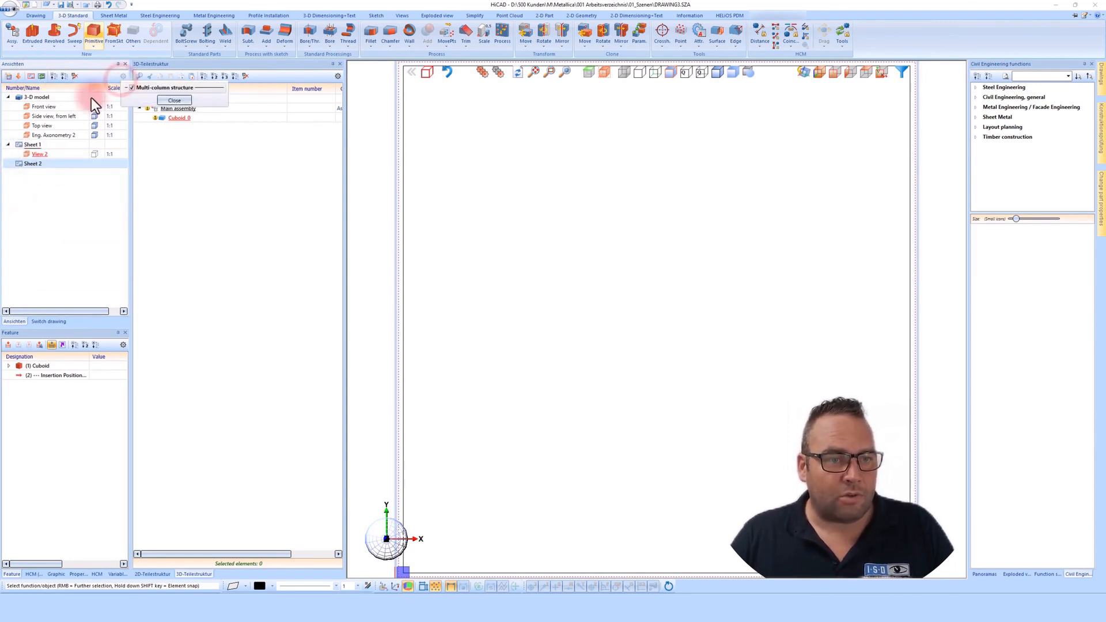
click(136, 91)
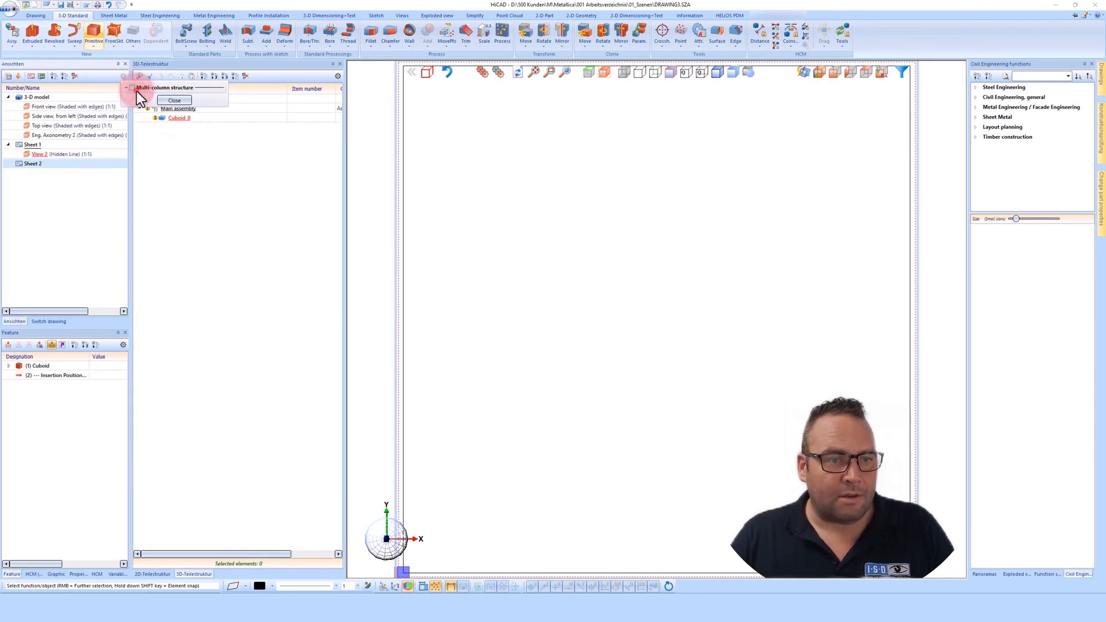
click(173, 102)
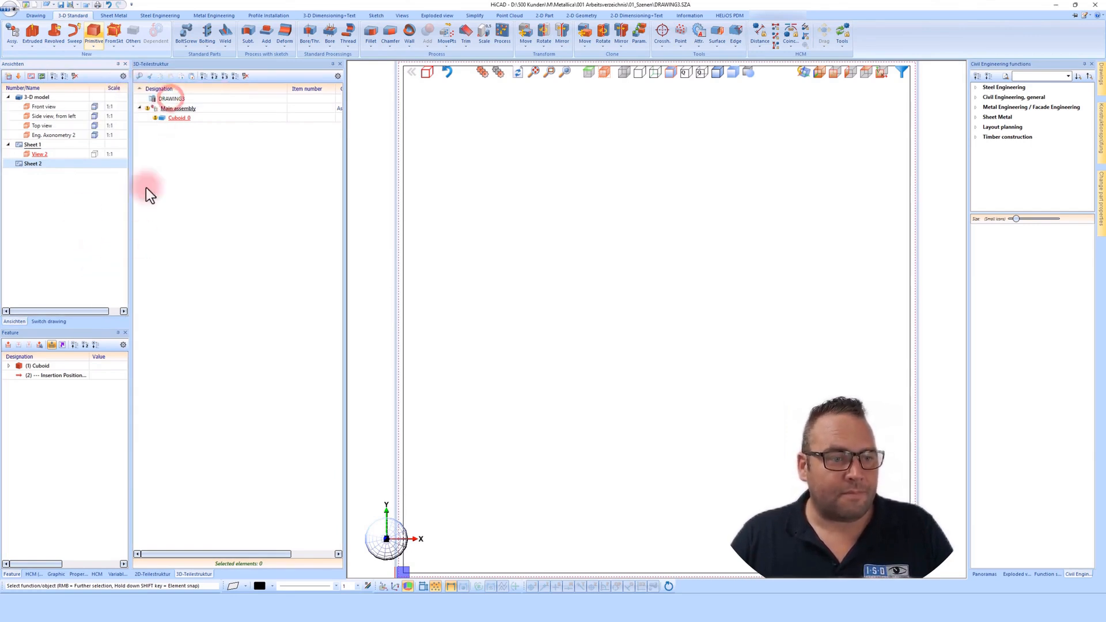
Check the open drawings, return to the views list and activate the Front view of the 3-D model
click(53, 321)
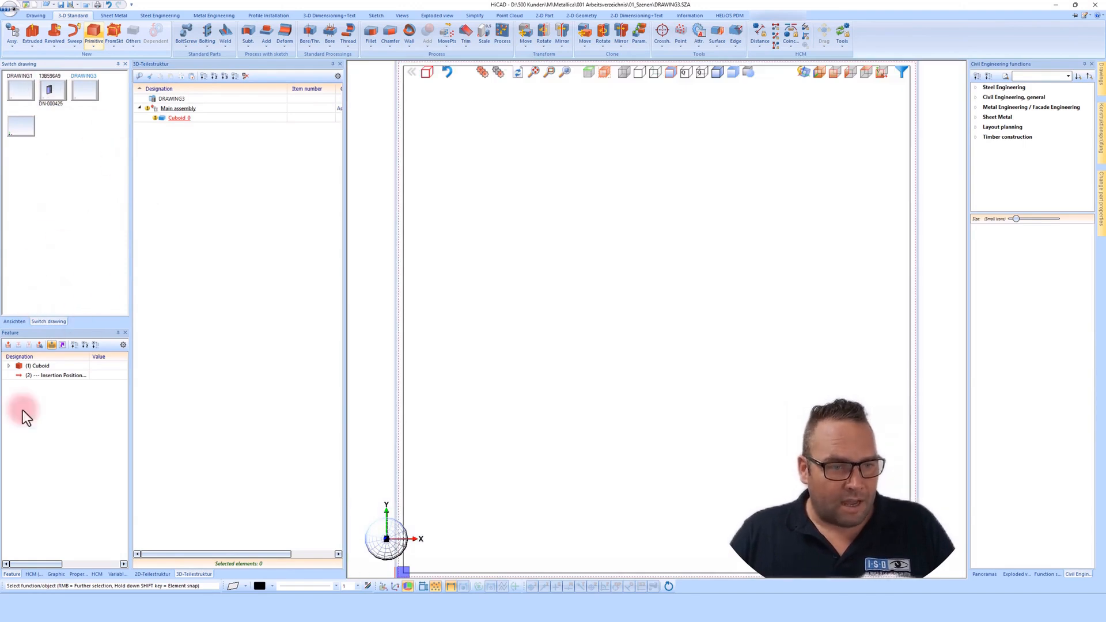
click(16, 319)
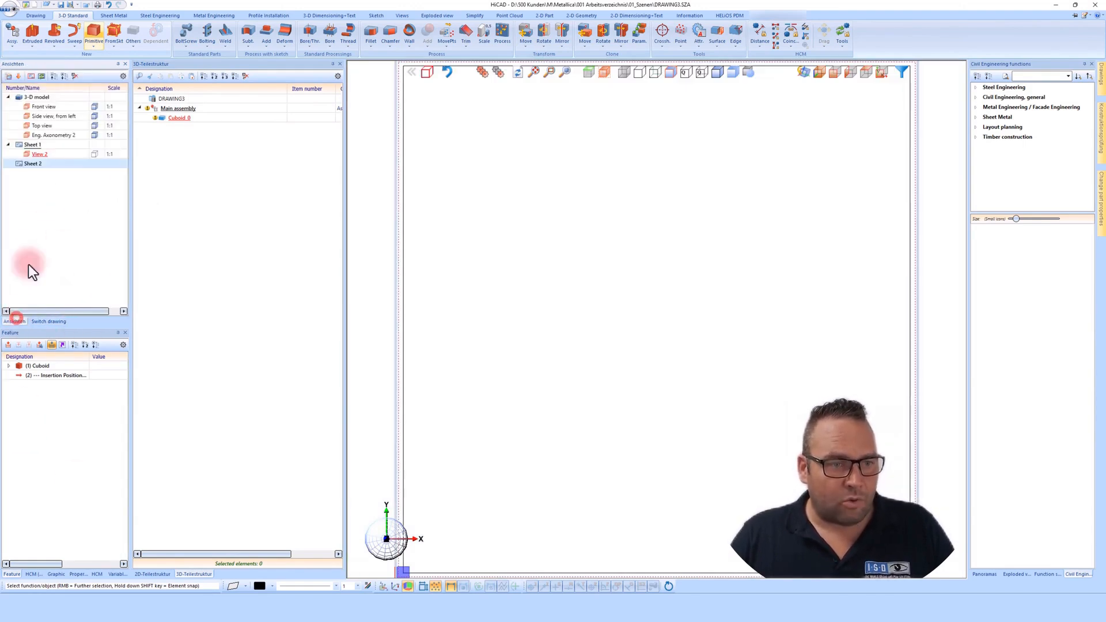
click(38, 110)
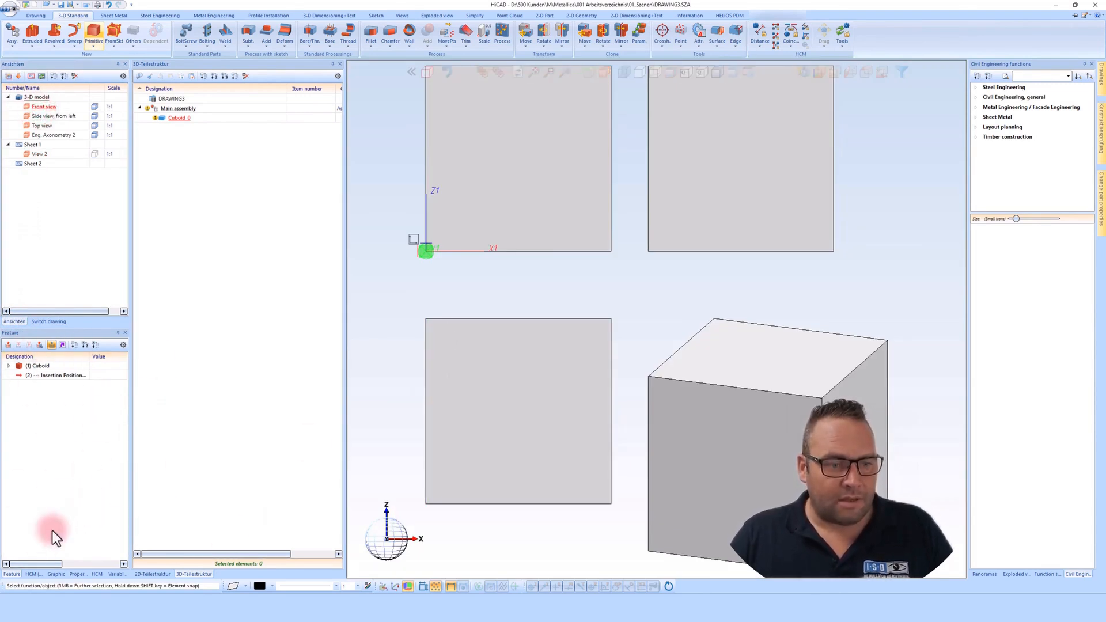
Look through the HCM (2D), Graphic, Properties, HCM and Variables windows and return to the feature history
click(33, 574)
click(56, 574)
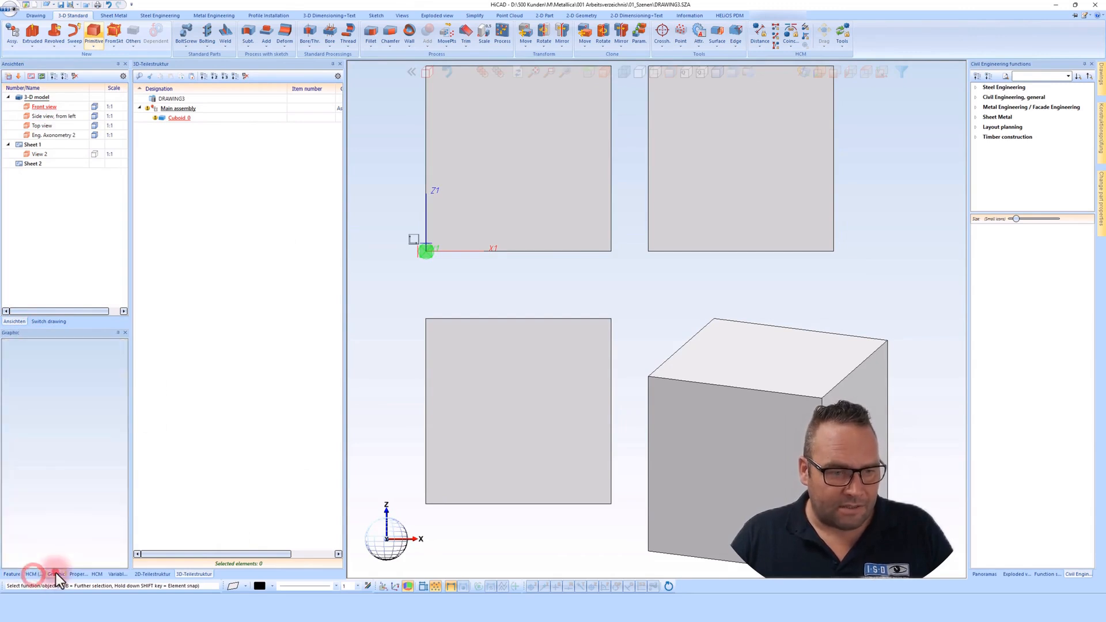
click(75, 574)
click(97, 574)
click(116, 574)
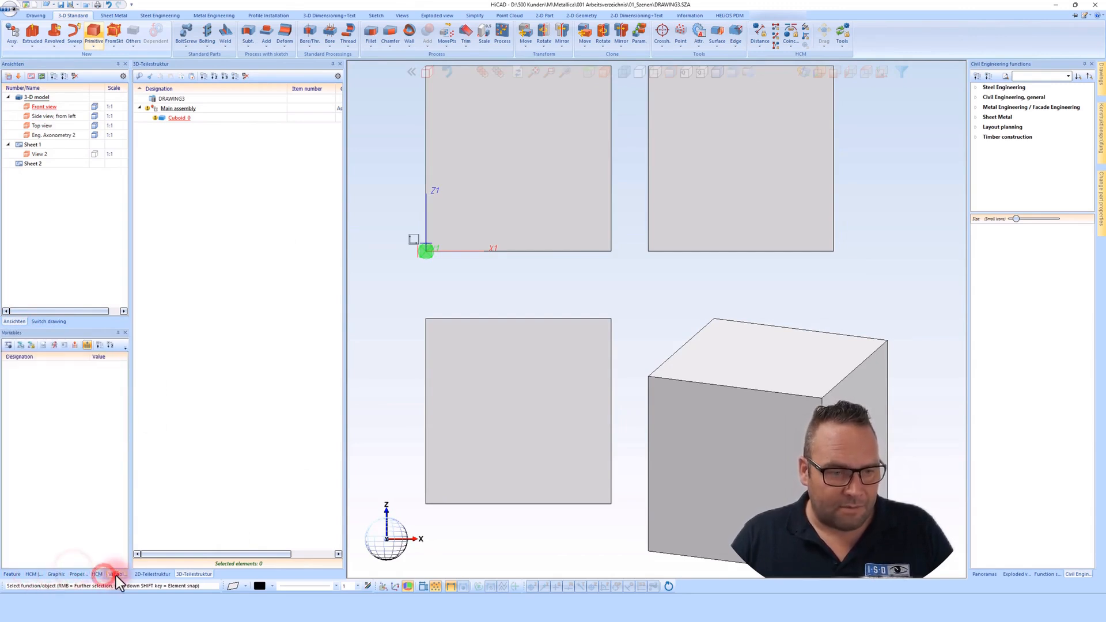
click(13, 575)
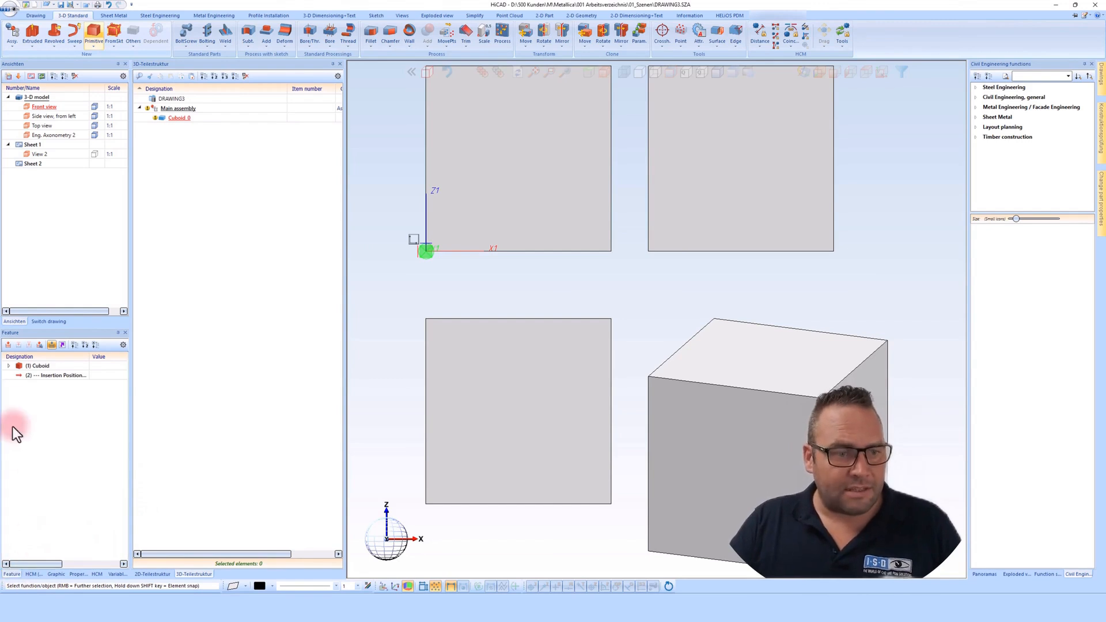
Drill a 10 mm through hole in the cuboid's front face, about 37 mm from the left edge and 42 mm from the bottom edge
click(38, 366)
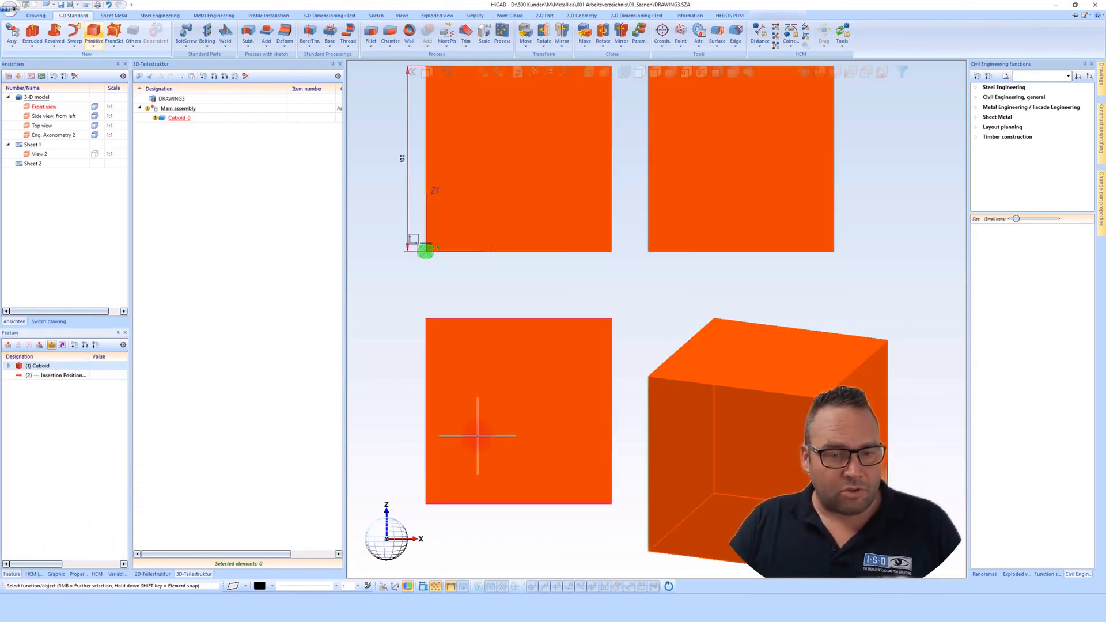
scroll(390, 390, down, 2)
scroll(457, 261, up, 1)
scroll(457, 261, up, 1)
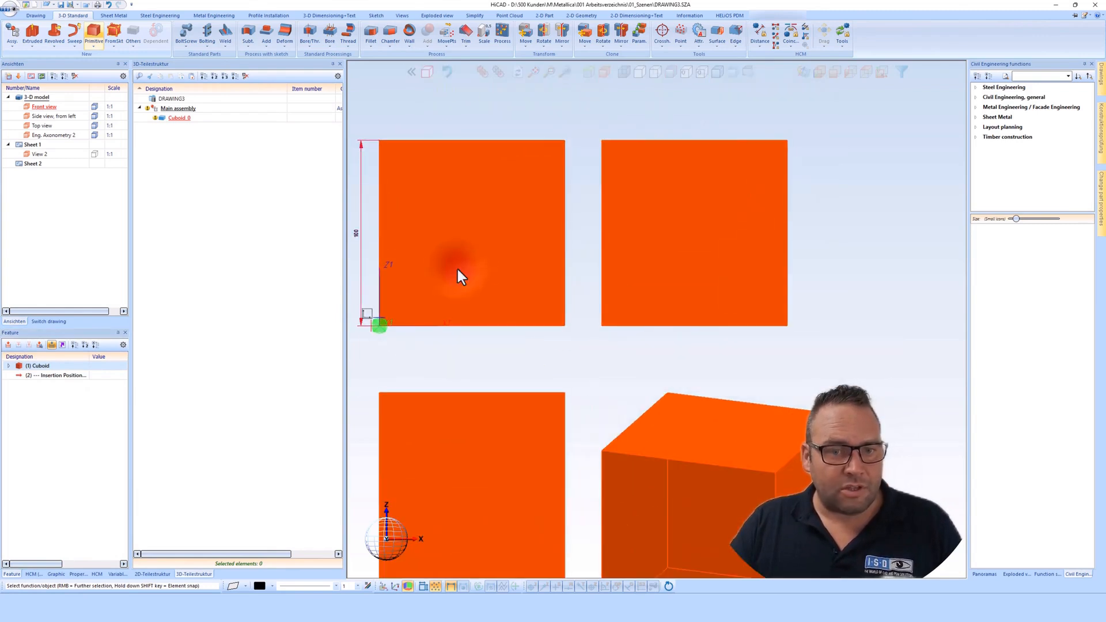
right_click(458, 274)
click(527, 501)
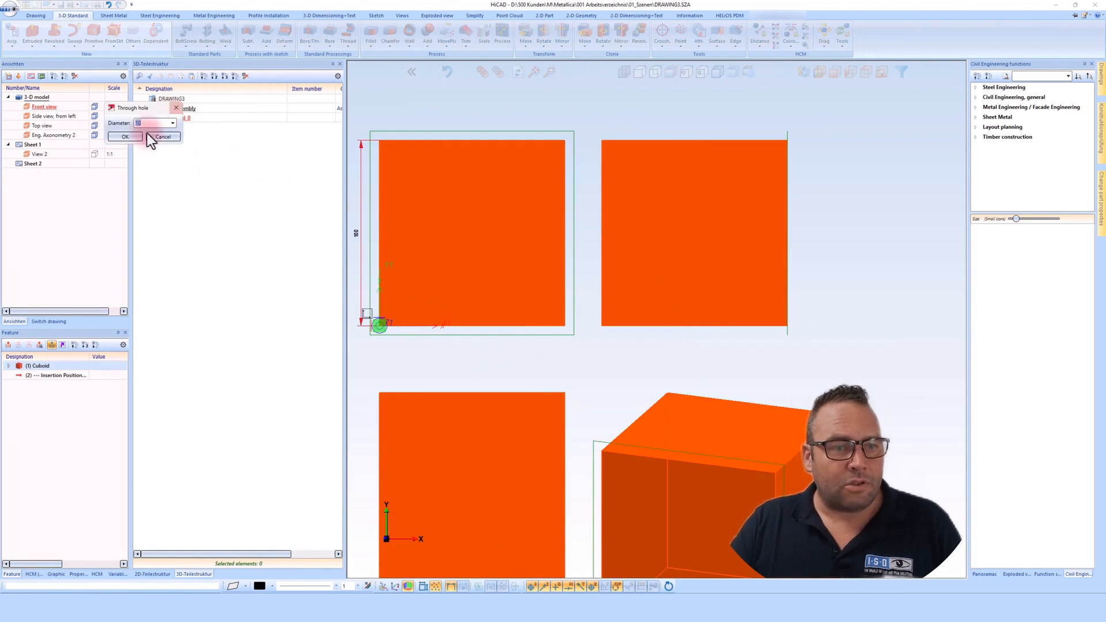
click(128, 137)
click(447, 247)
middle_click(547, 363)
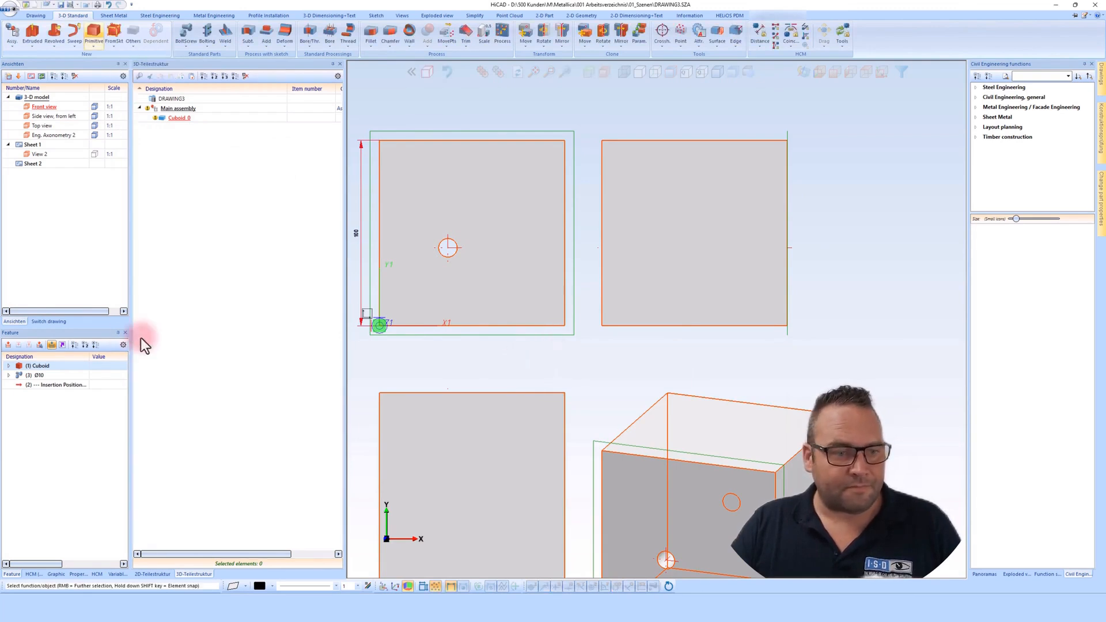
Reopen the cuboid's feature to check its length, width and height, and accept them
click(37, 373)
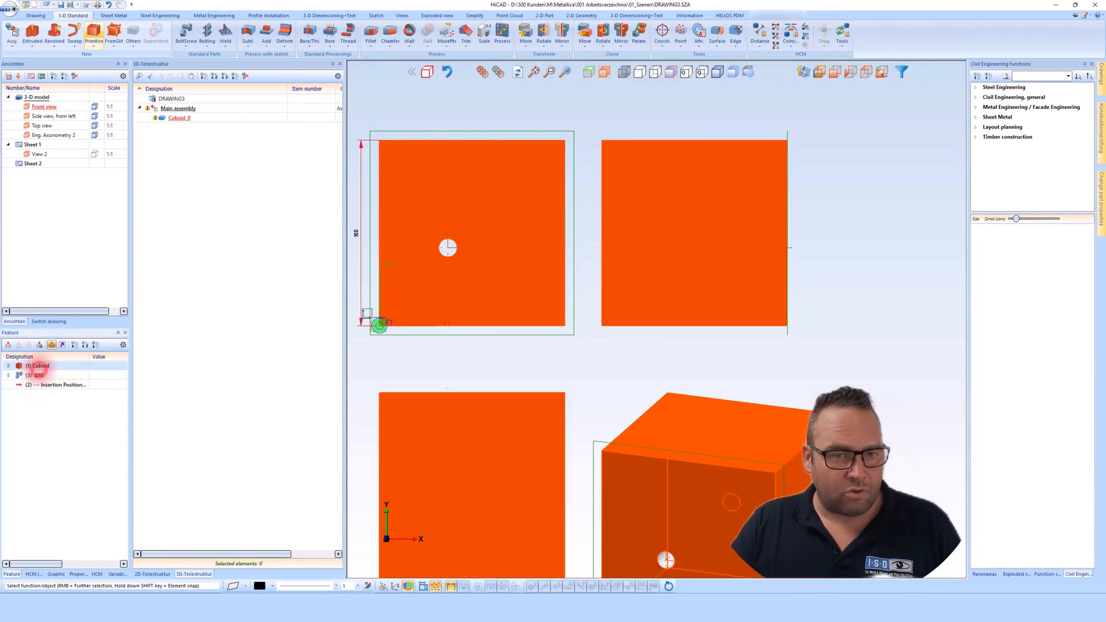
click(41, 367)
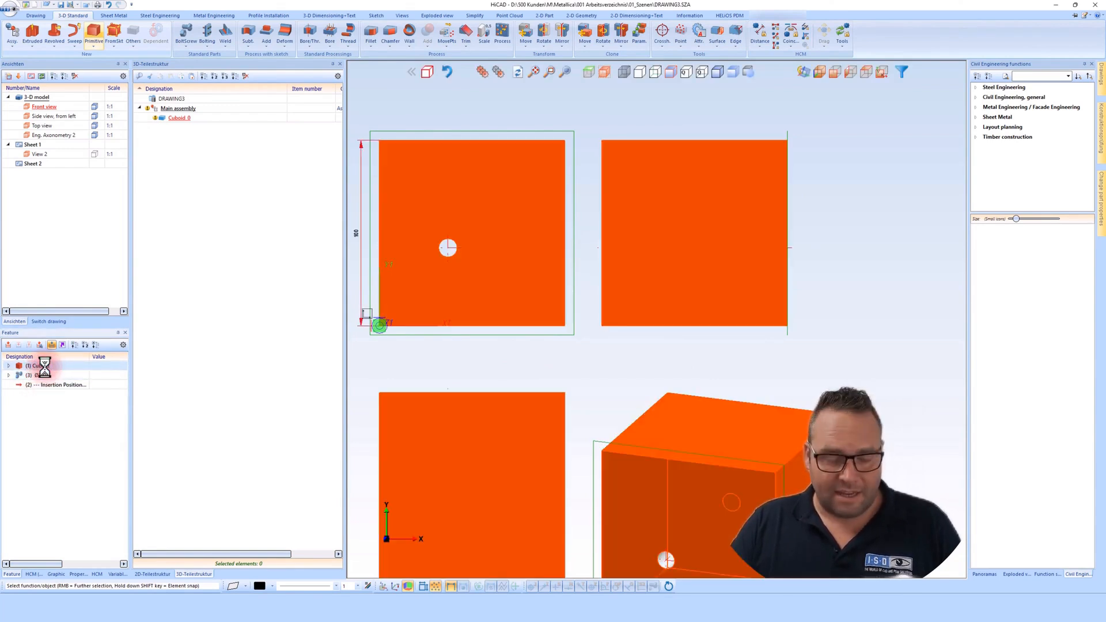
double_click(38, 366)
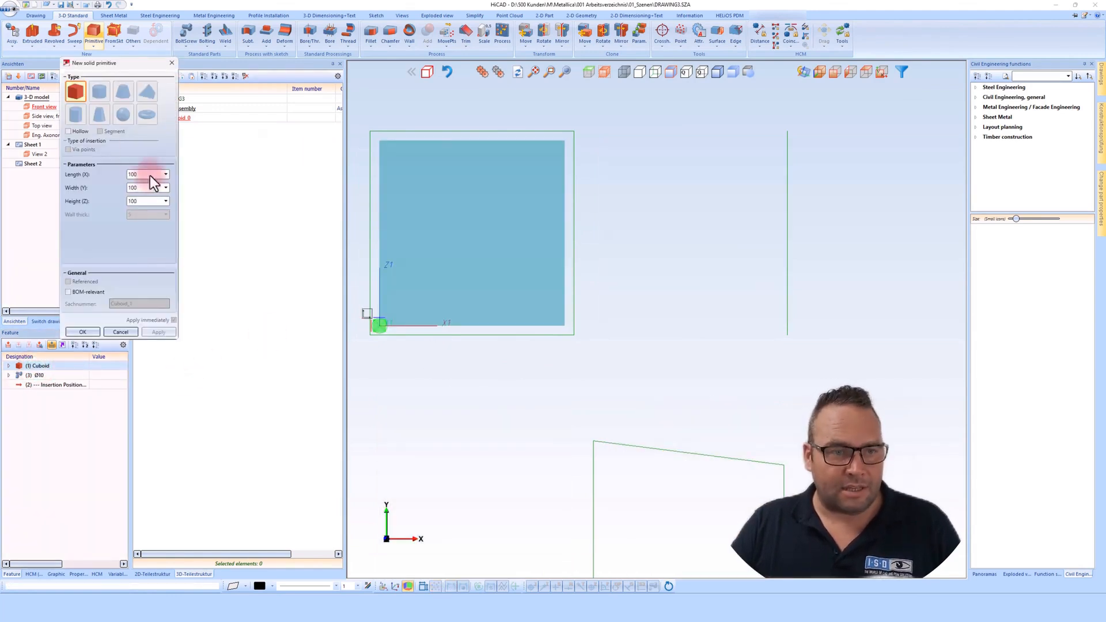
click(89, 335)
Set the through hole's diameter to 15 mm through its entry in the feature history
double_click(39, 376)
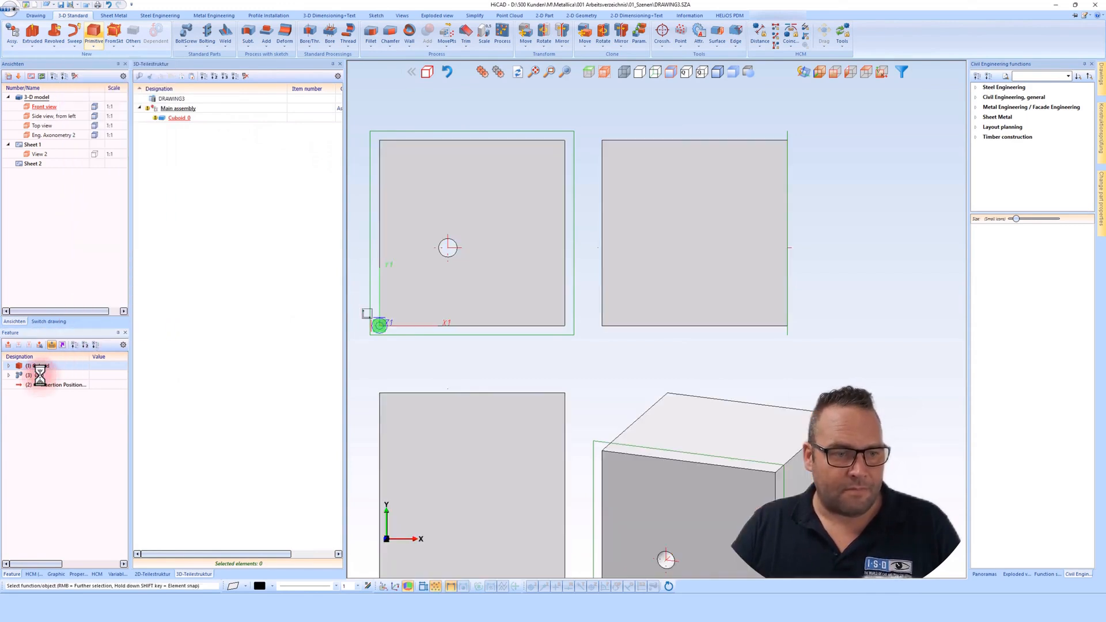
text(15)
key(Return)
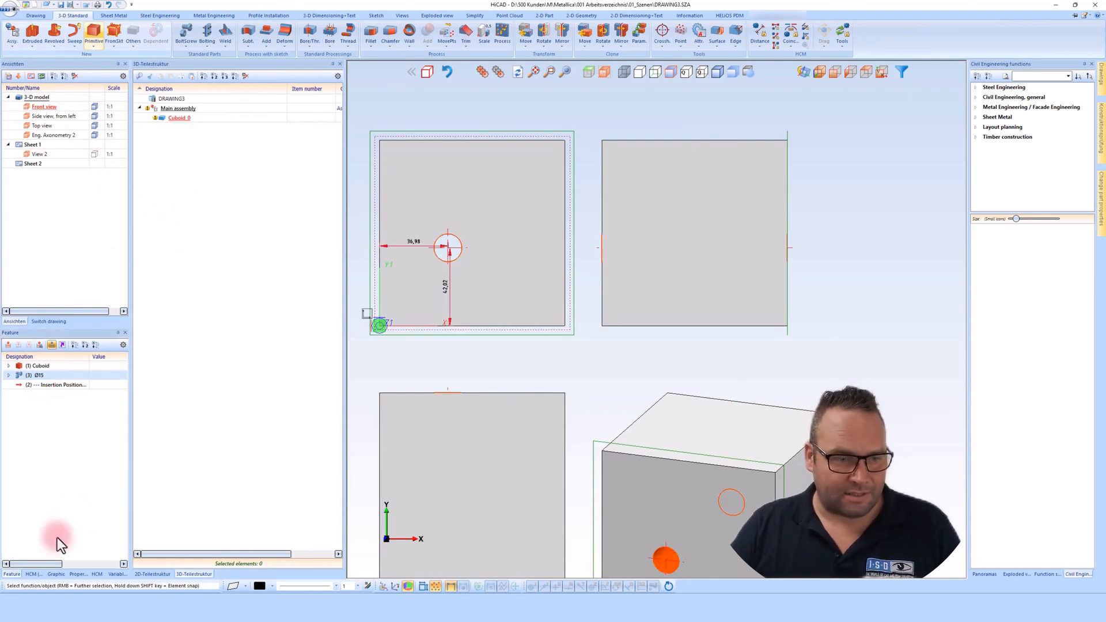
click(57, 537)
Examine the HCM (2D) and HCM constraint windows, and show the cuboid part in the Graphic preview
click(31, 574)
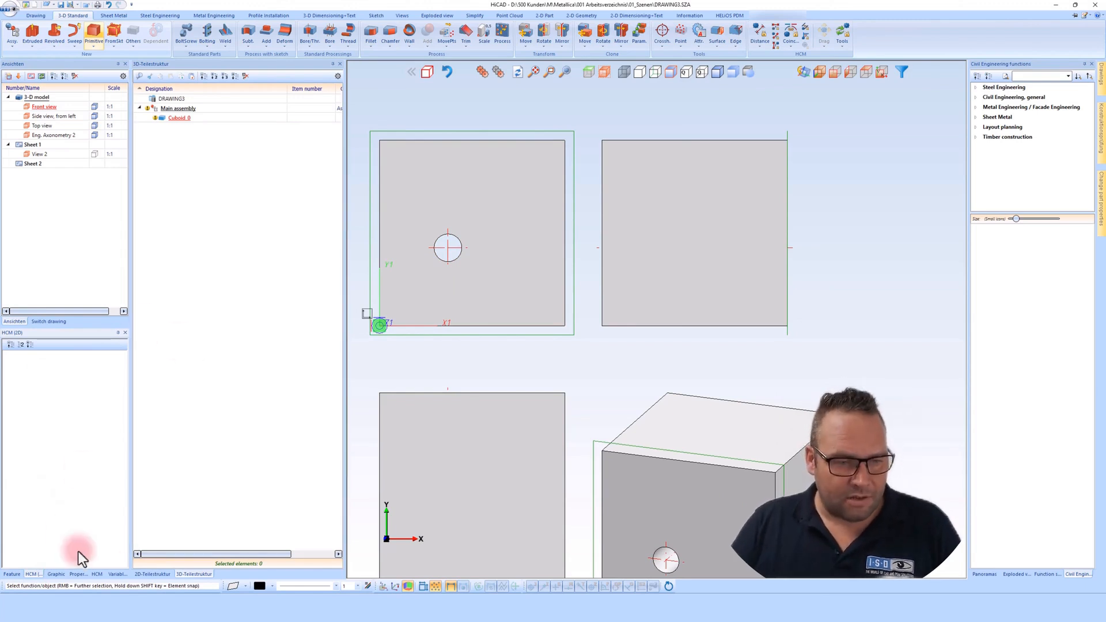
click(82, 574)
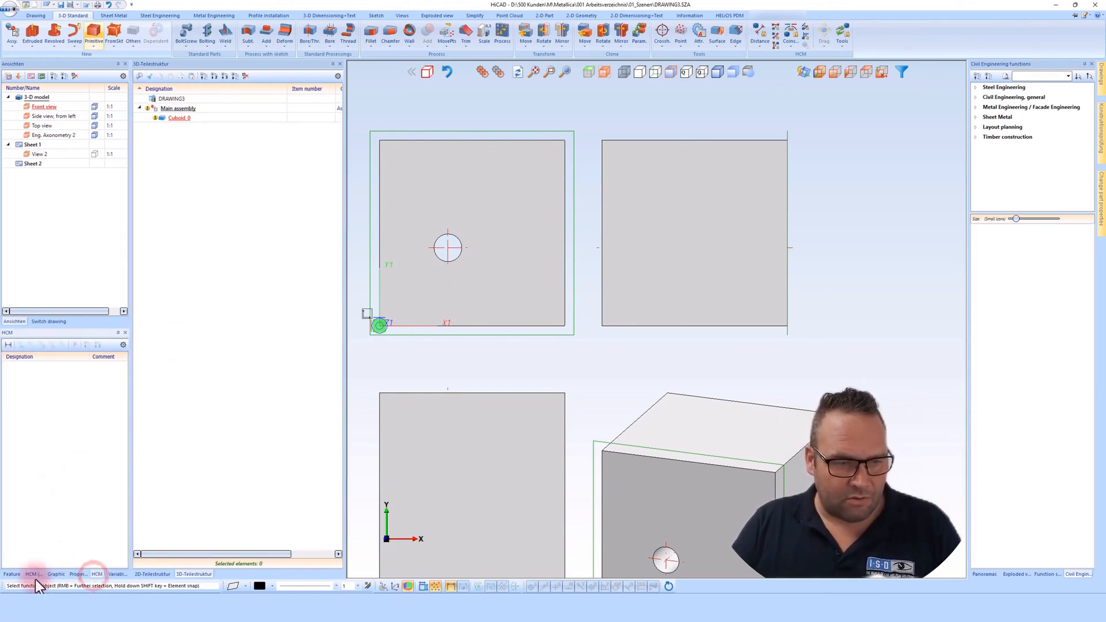
click(36, 574)
click(94, 574)
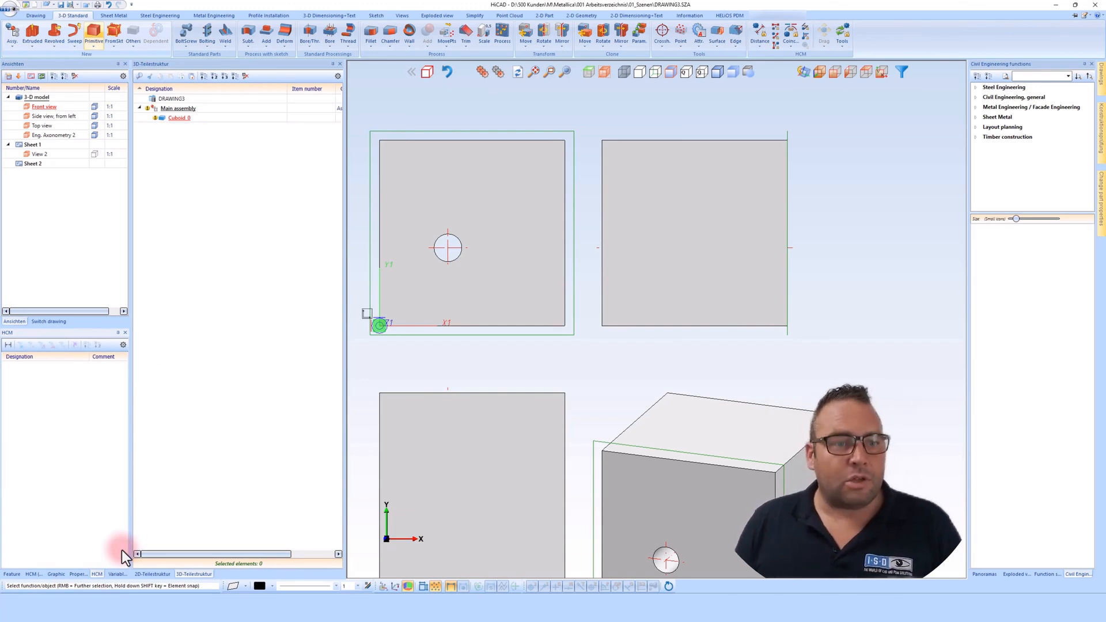
click(50, 574)
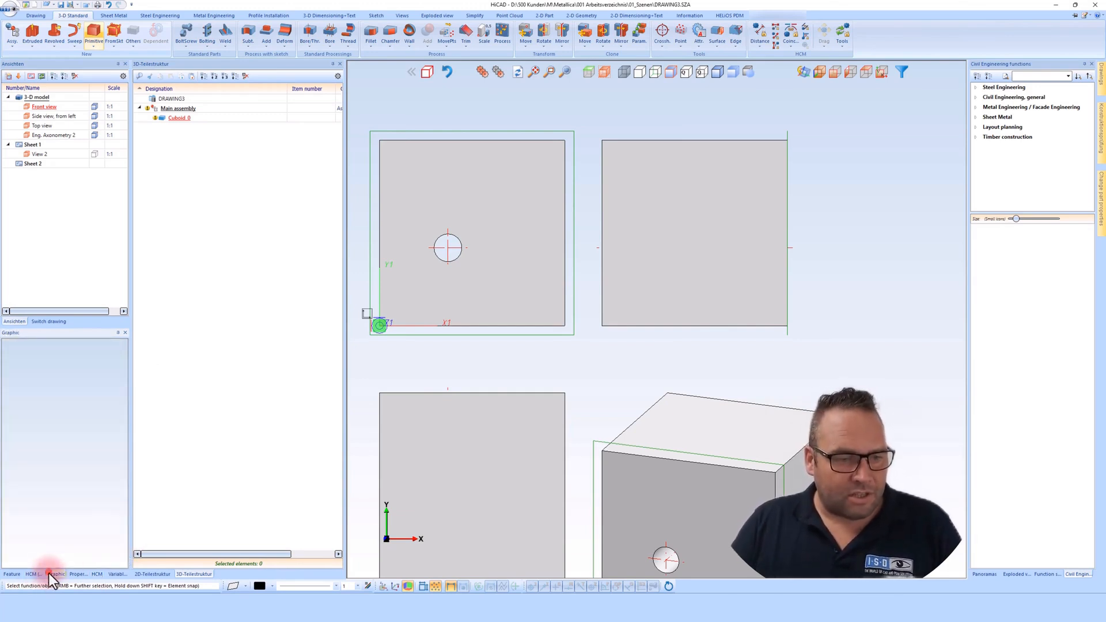
click(184, 119)
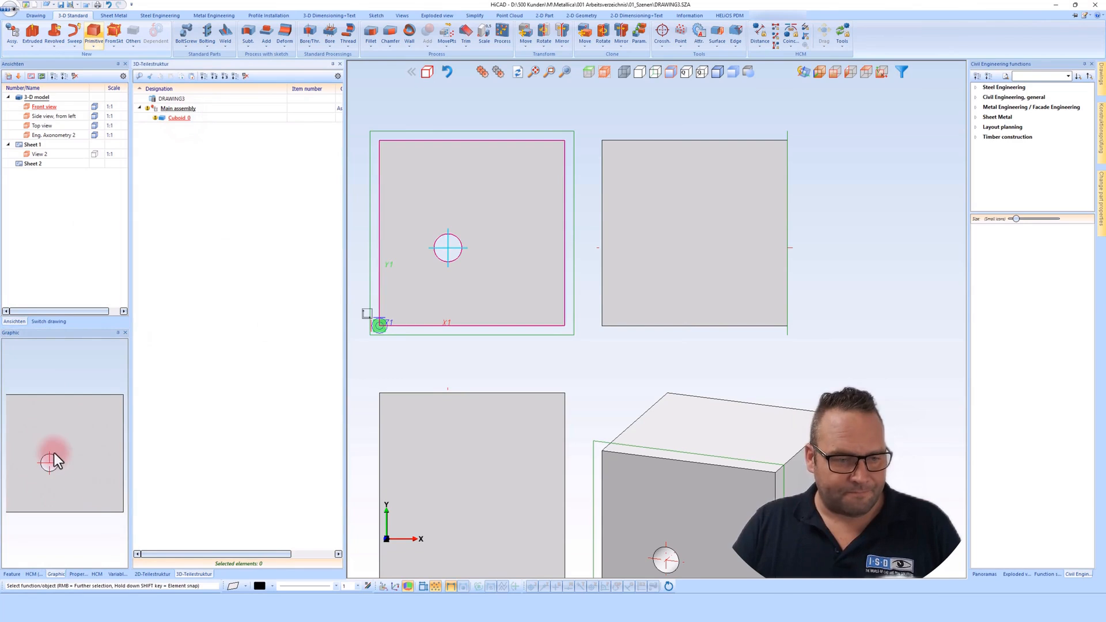
Examine the cuboid's part properties and the Variables window for the main assembly
click(79, 574)
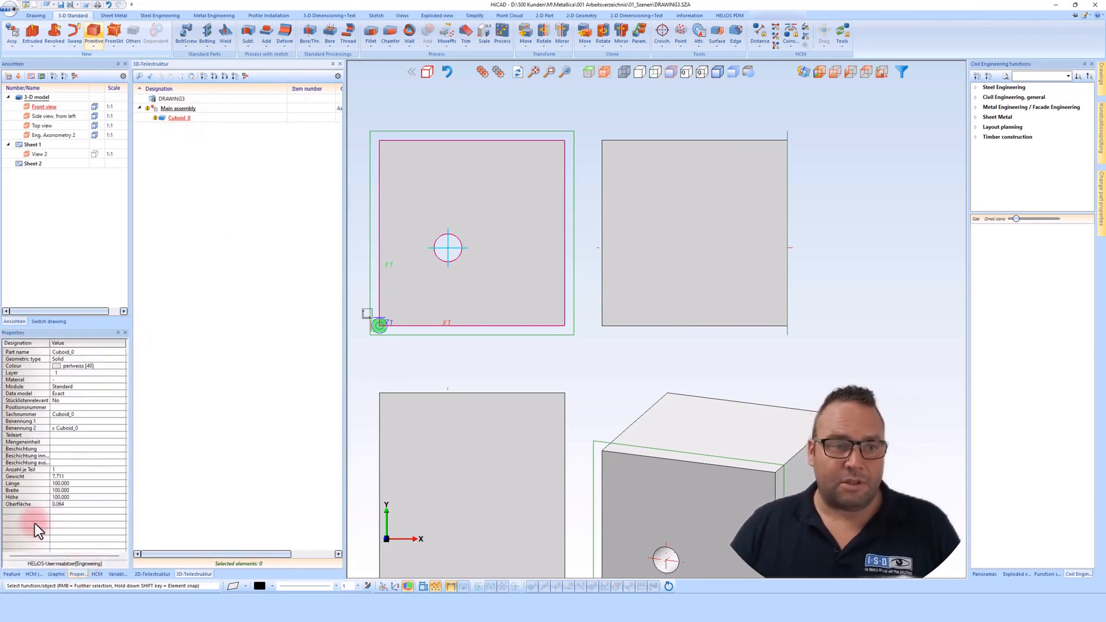
click(116, 574)
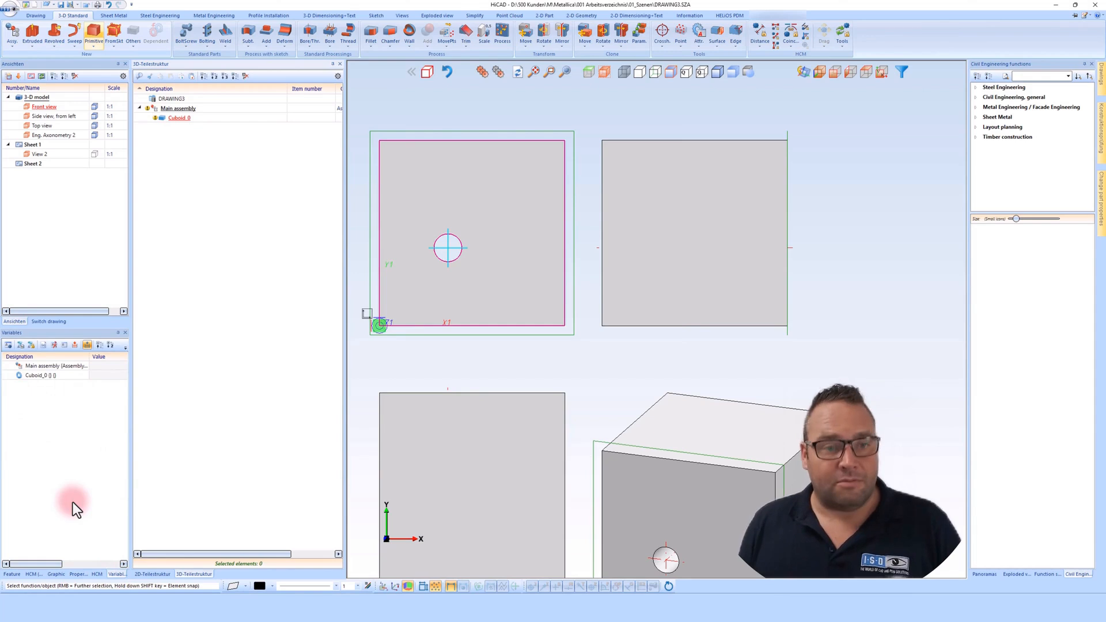
scroll(753, 312, down, 1)
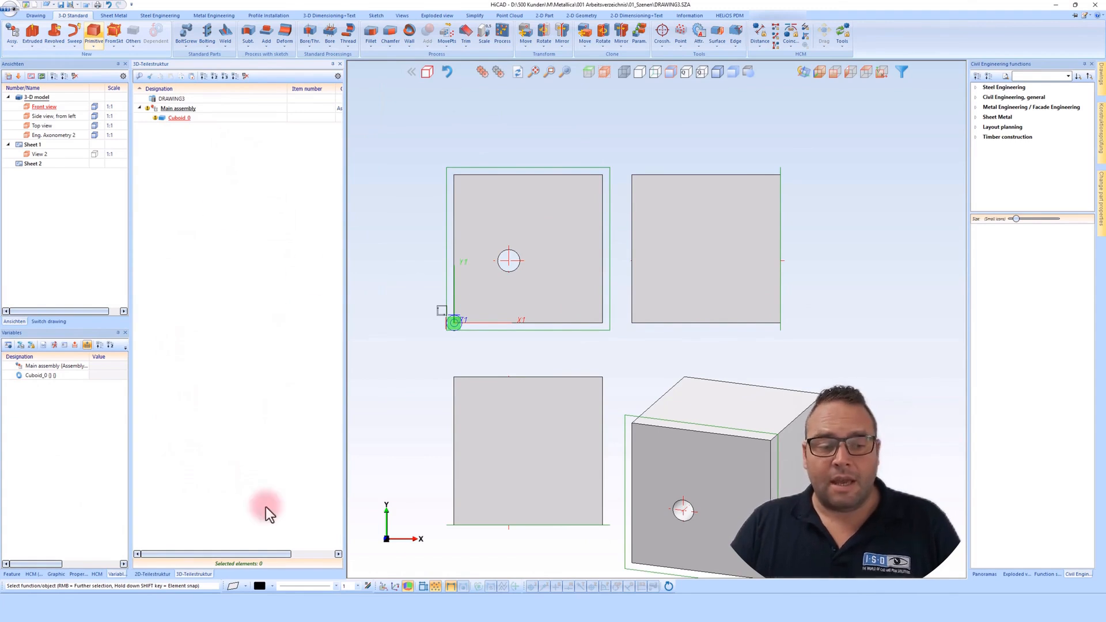
Examine the 2-D part structure of the views, and return to the 3-D part structure with the main assembly
click(151, 574)
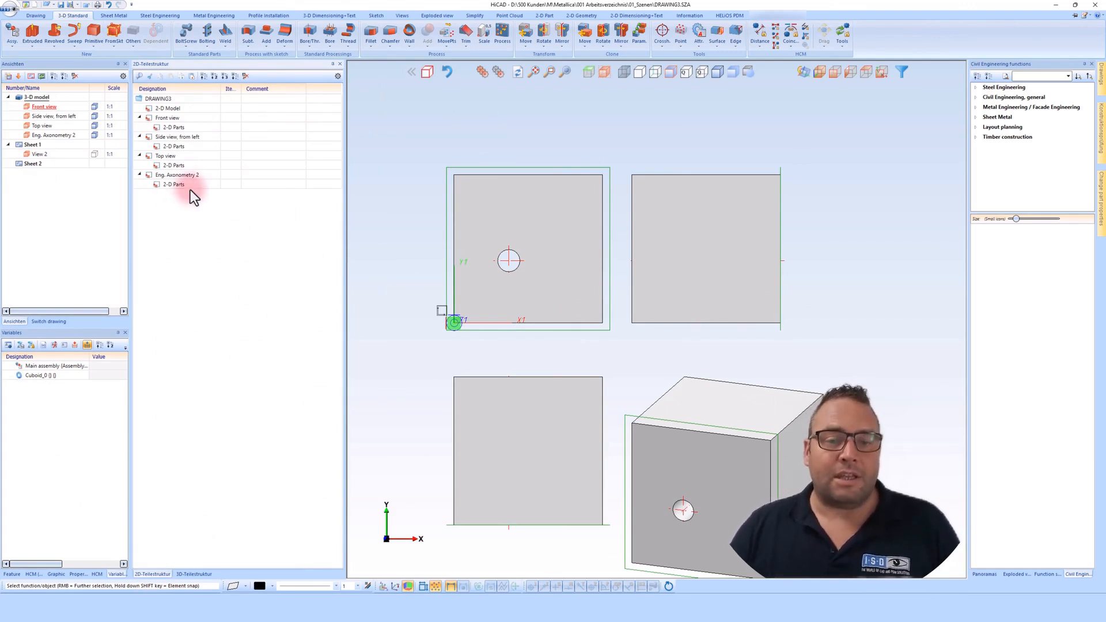
click(192, 573)
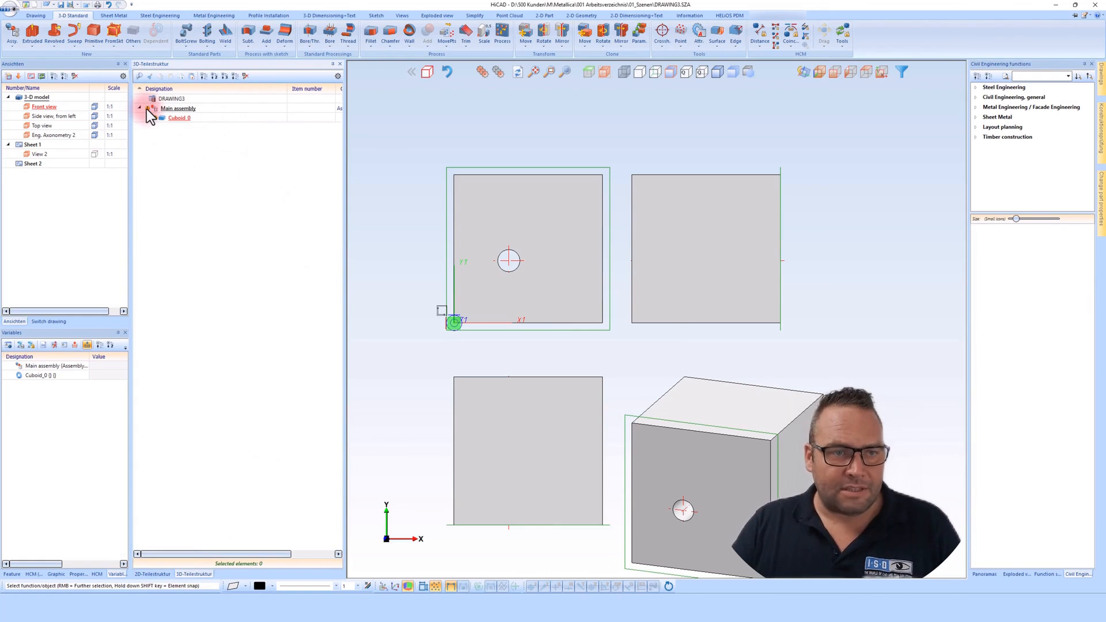
mouse_move(147, 109)
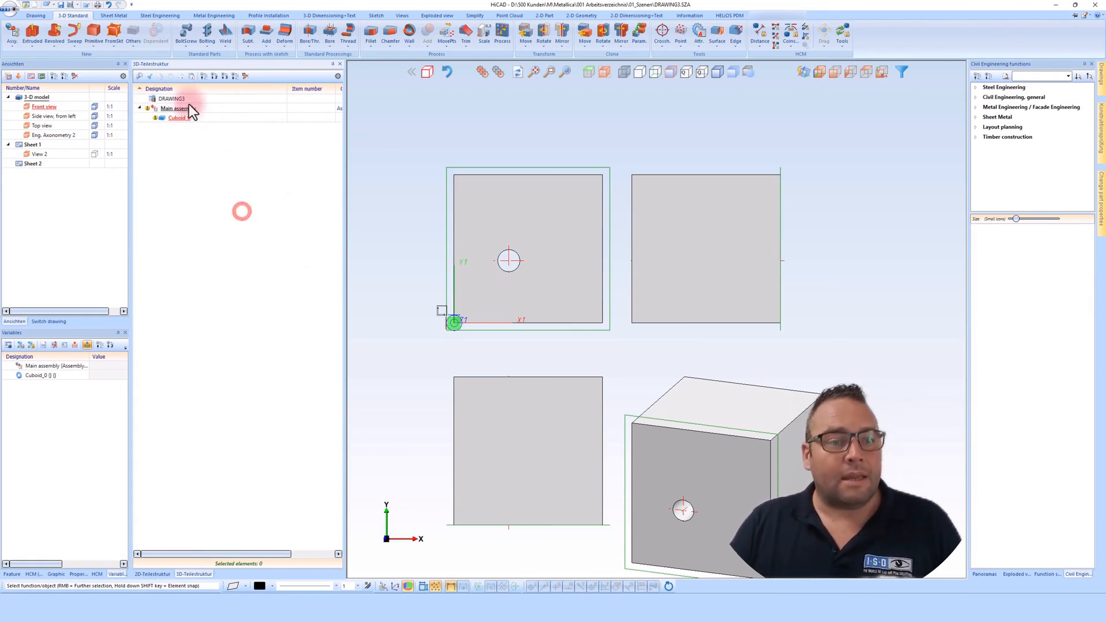
Narrow the Designation column of the 3-D part structure to reveal the Comment column, and review the structure's display settings
drag(286, 89, 240, 91)
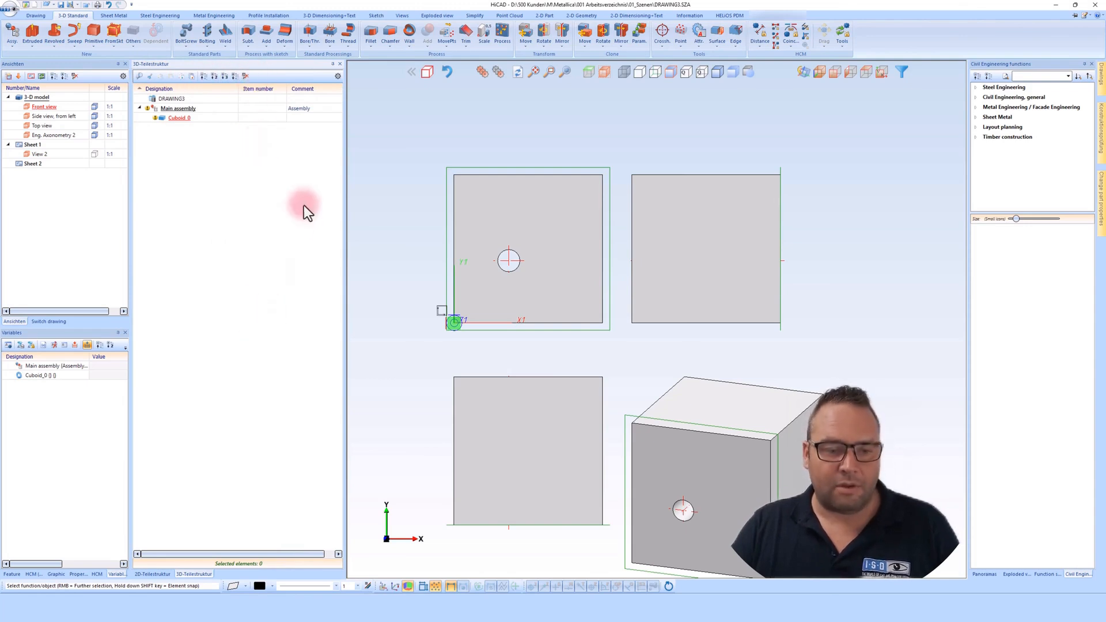
click(338, 77)
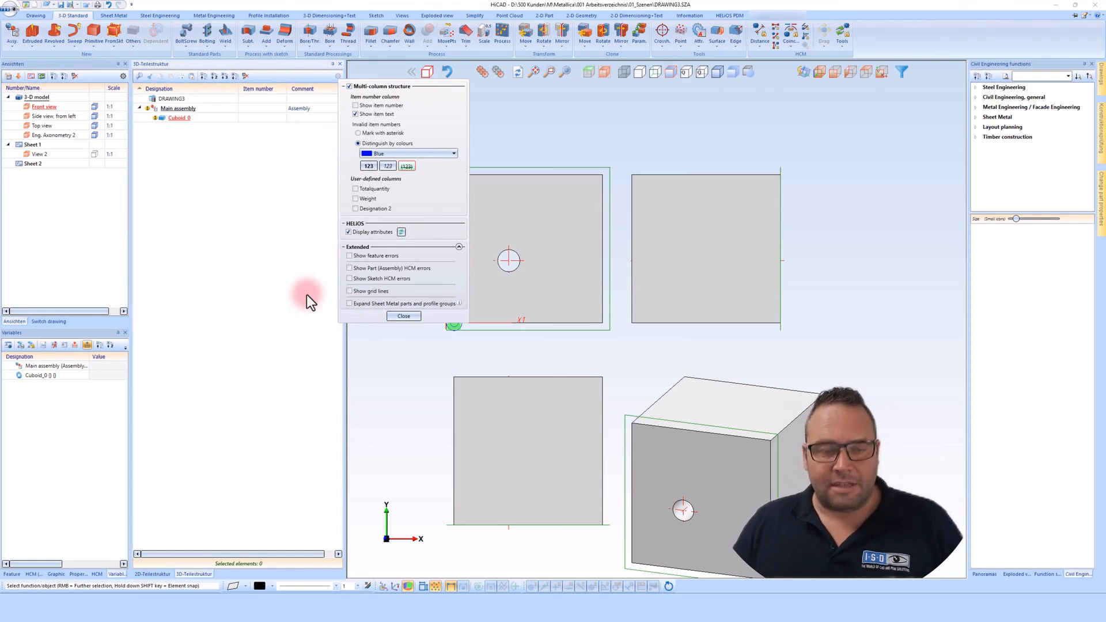
click(404, 317)
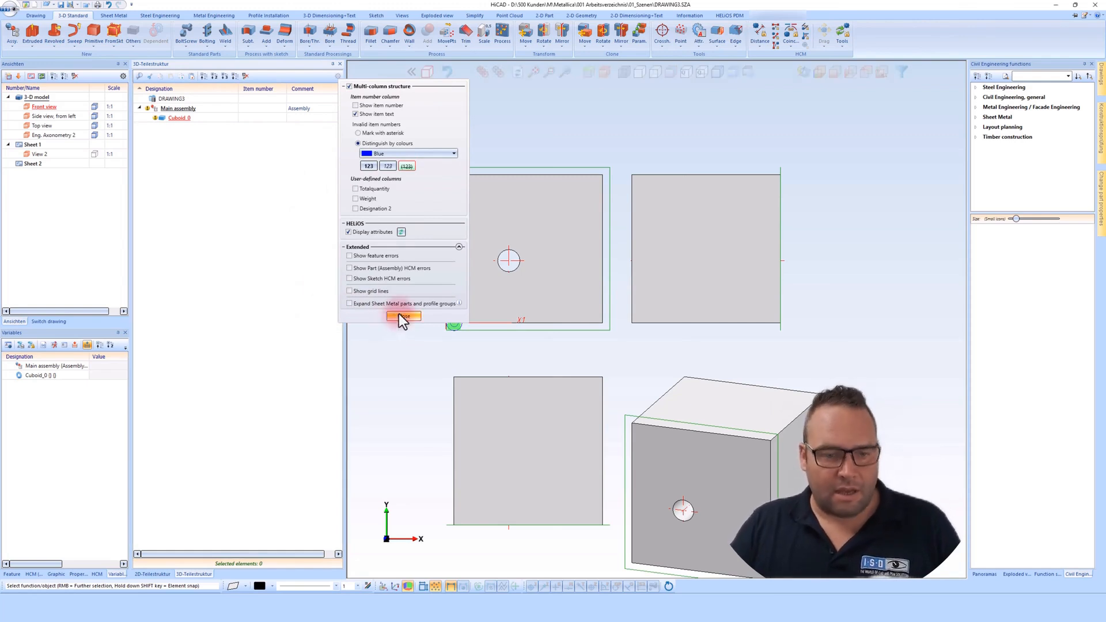
click(507, 333)
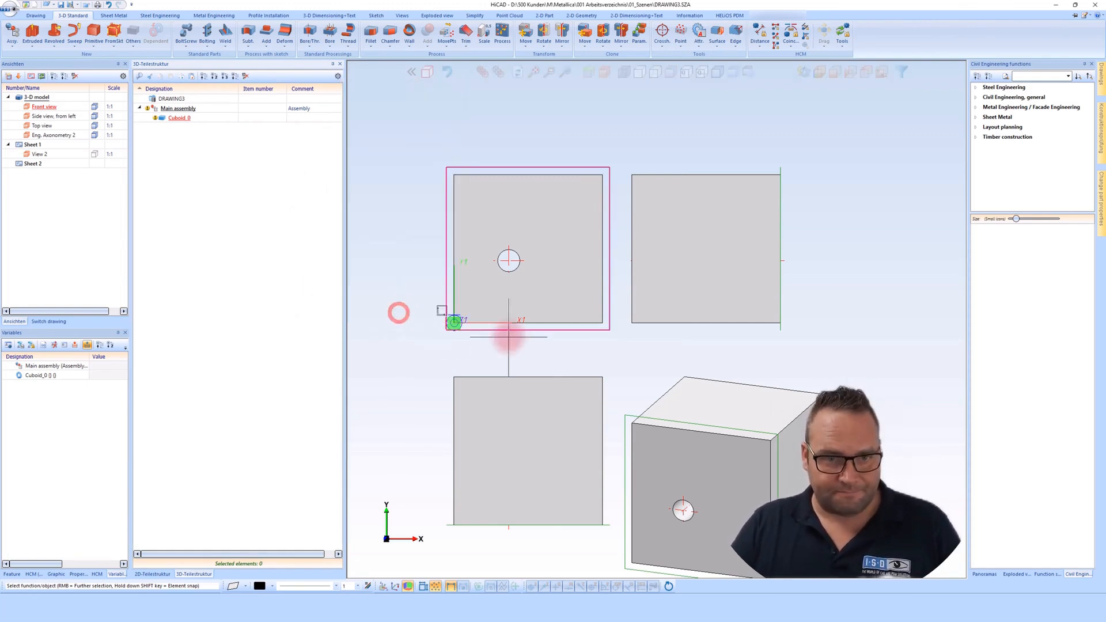